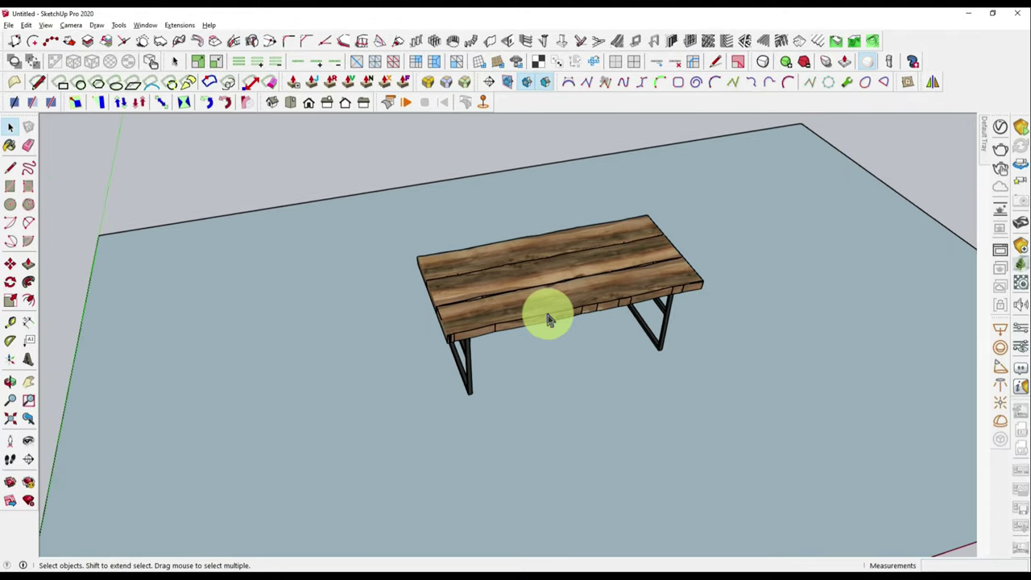
Draw a flat rectangle face on the ground beside the table.
key(o)
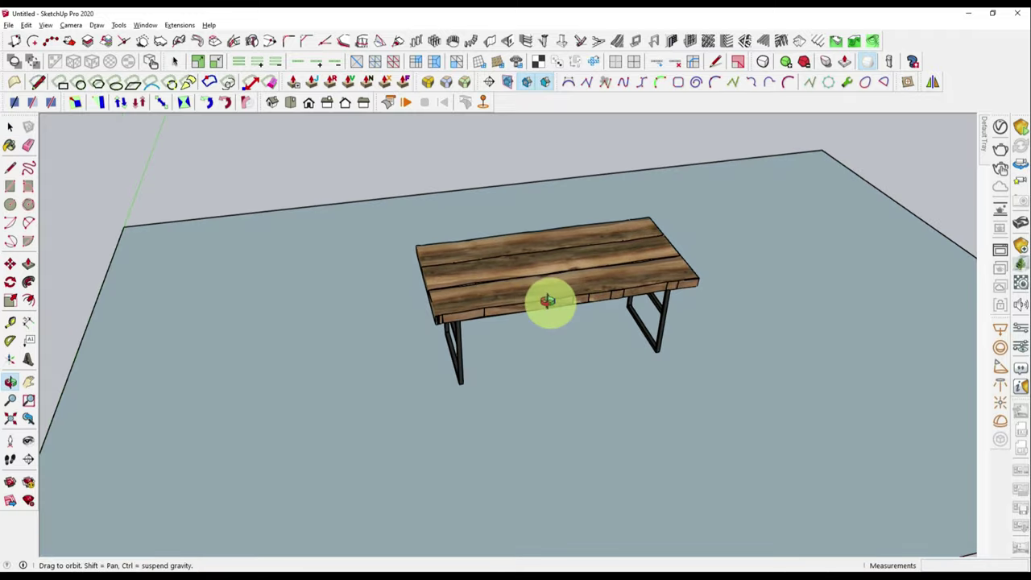
drag(545, 306, 695, 240)
mouse_move(695, 240)
middle_down()
mouse_move(571, 288)
mouse_move(500, 349)
mouse_move(502, 341)
mouse_move(533, 407)
mouse_move(690, 338)
mouse_move(624, 342)
middle_up()
key(r)
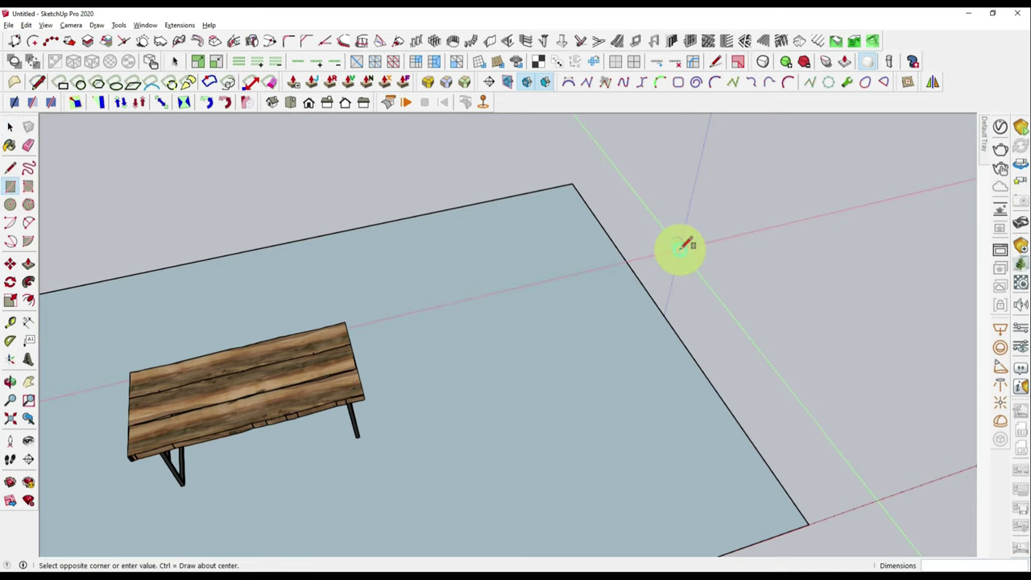
middle_drag(932, 269, 904, 286)
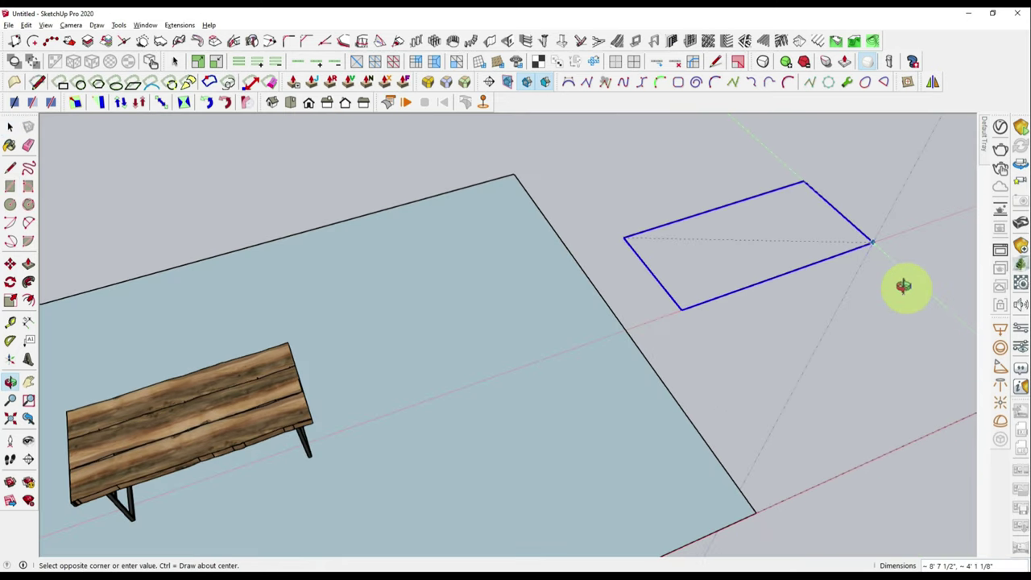
click(894, 240)
Turn the new rectangle face into a group.
key(space)
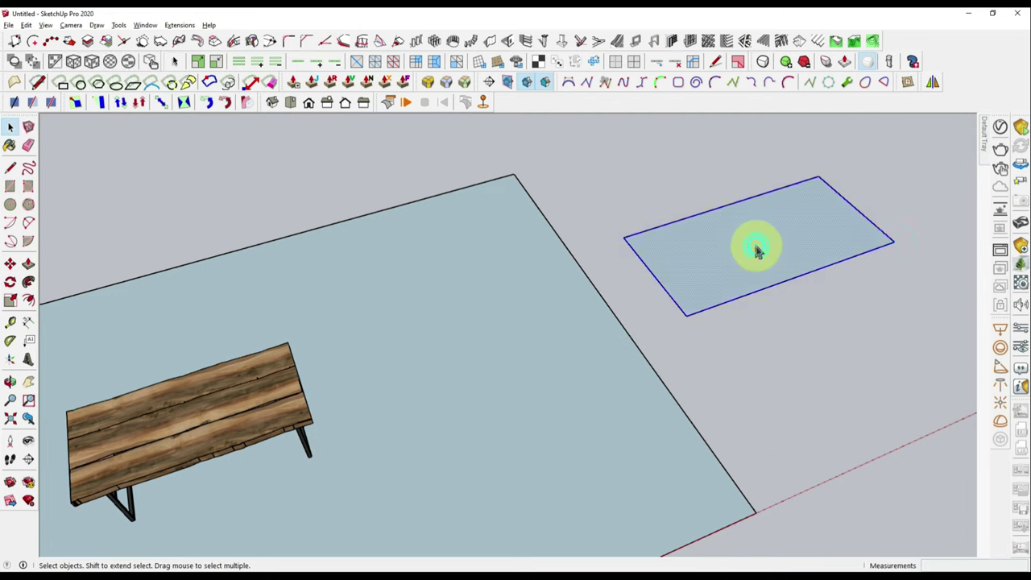
right_click(755, 247)
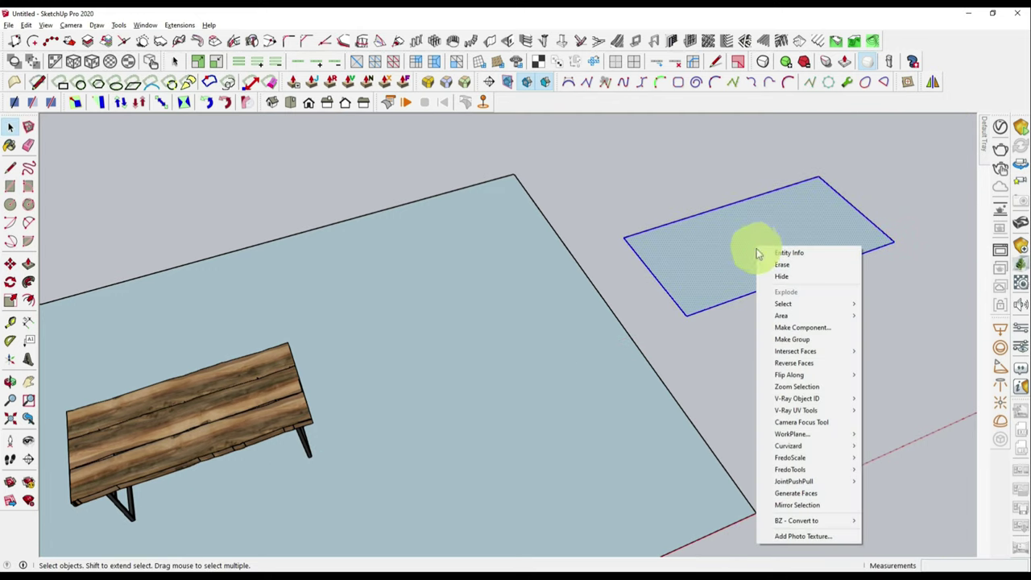
click(801, 340)
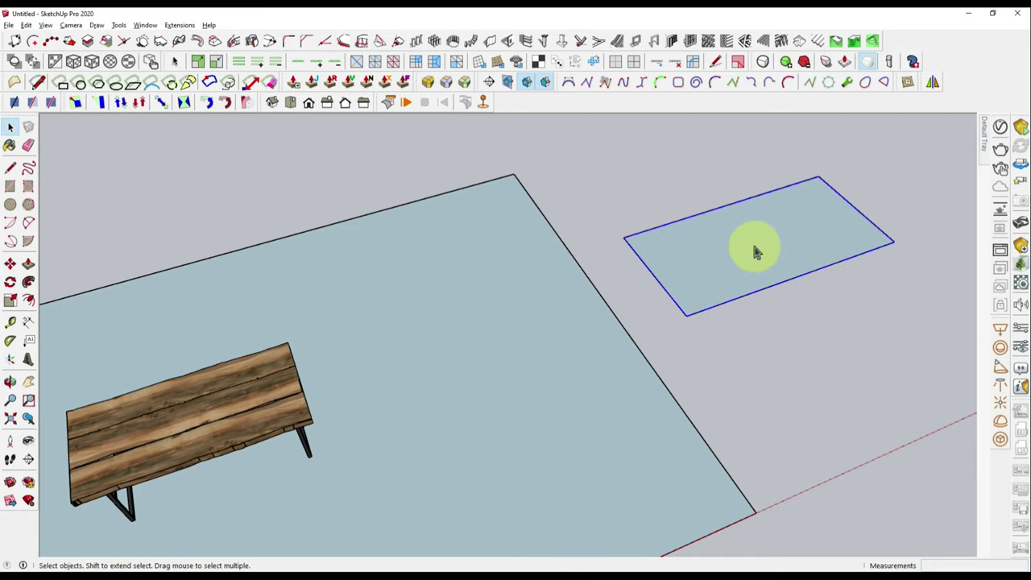
Move the rectangle group over onto the table.
click(756, 242)
middle_drag(701, 242, 916, 150)
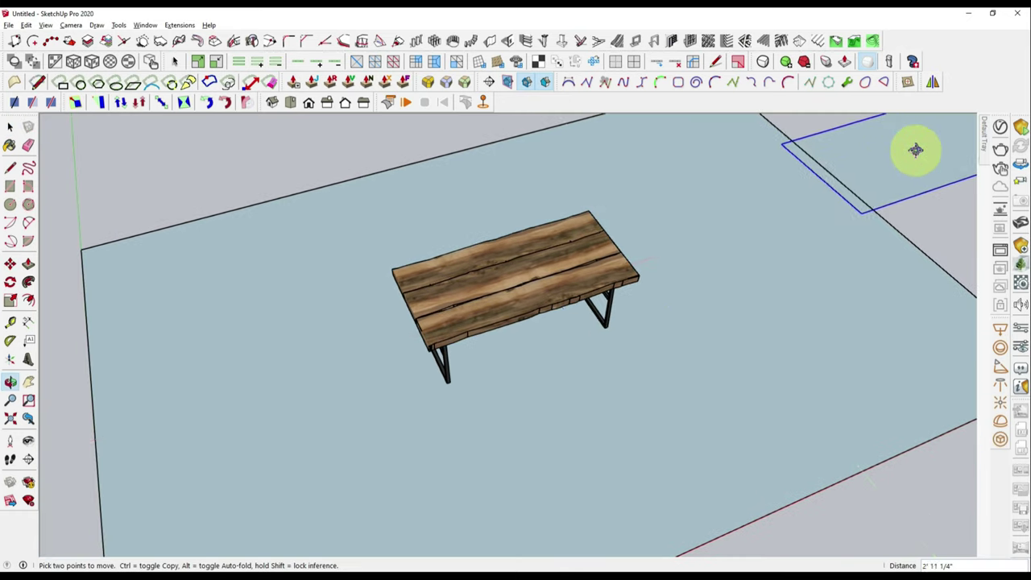
scroll(570, 271, up, 3)
scroll(520, 270, up, 2)
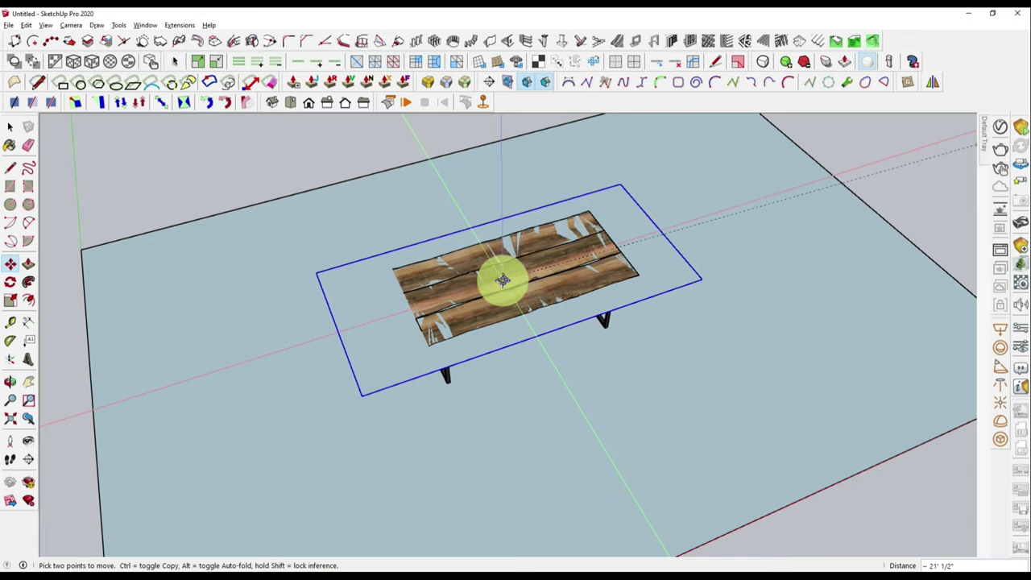
click(502, 279)
middle_drag(563, 326, 564, 311)
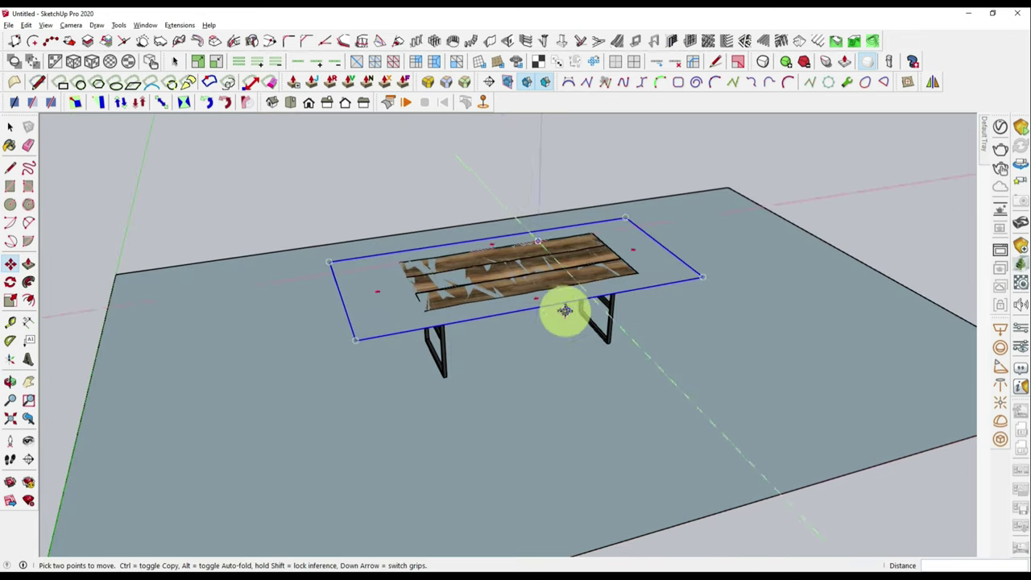
Raise the rectangle 12 along the blue axis so it floats above the tabletop.
click(527, 326)
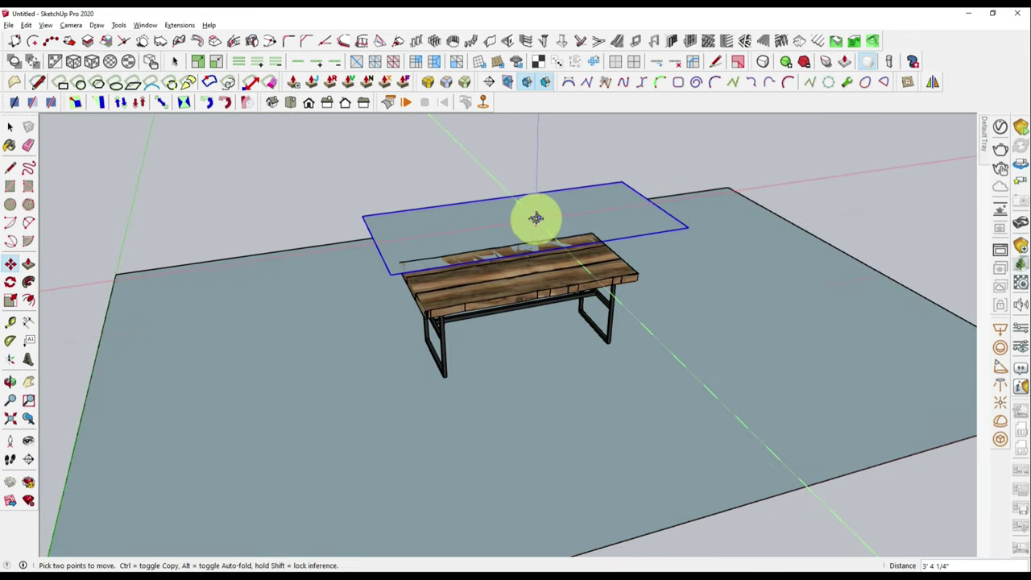
click(530, 176)
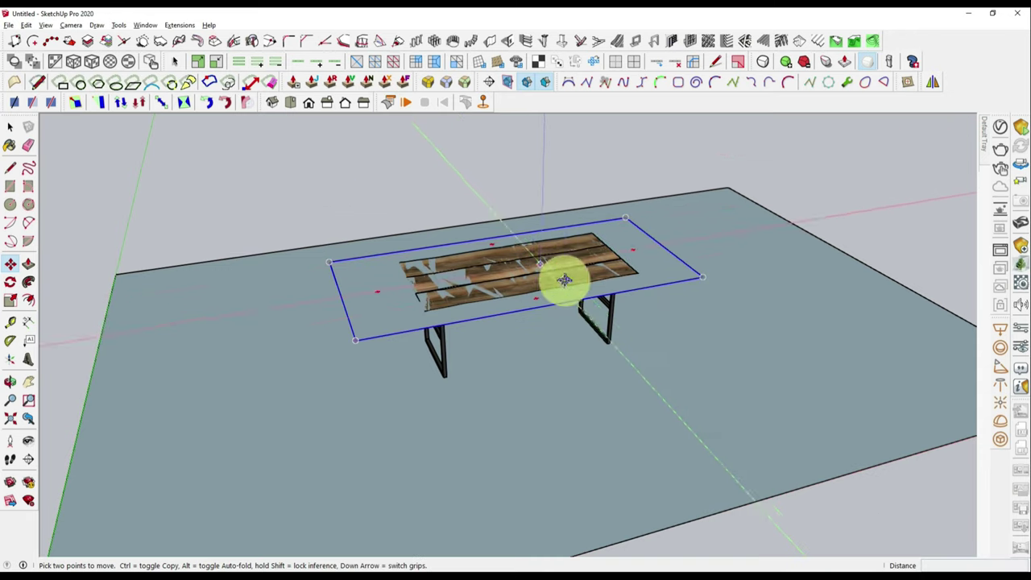
drag(607, 335, 610, 316)
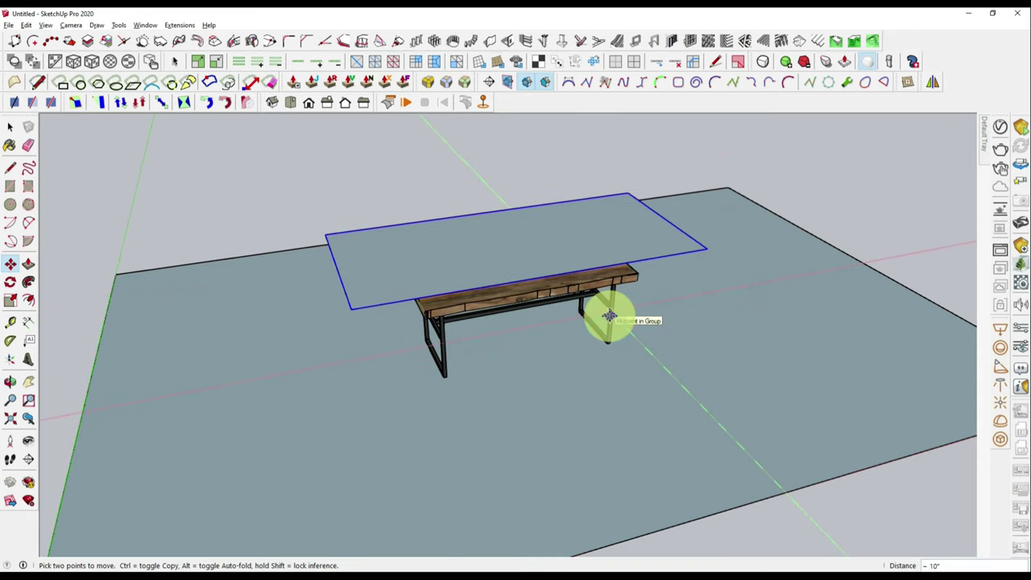
text(12)
click(609, 316)
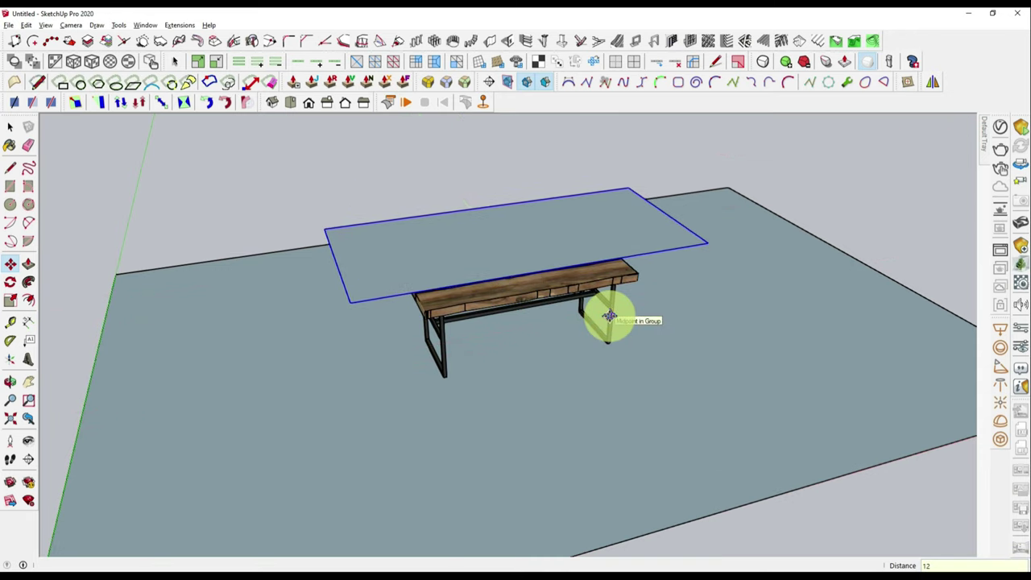
key(o)
mouse_move(524, 293)
mouse_down()
mouse_move(741, 266)
mouse_move(564, 219)
mouse_move(510, 301)
mouse_up()
key(space)
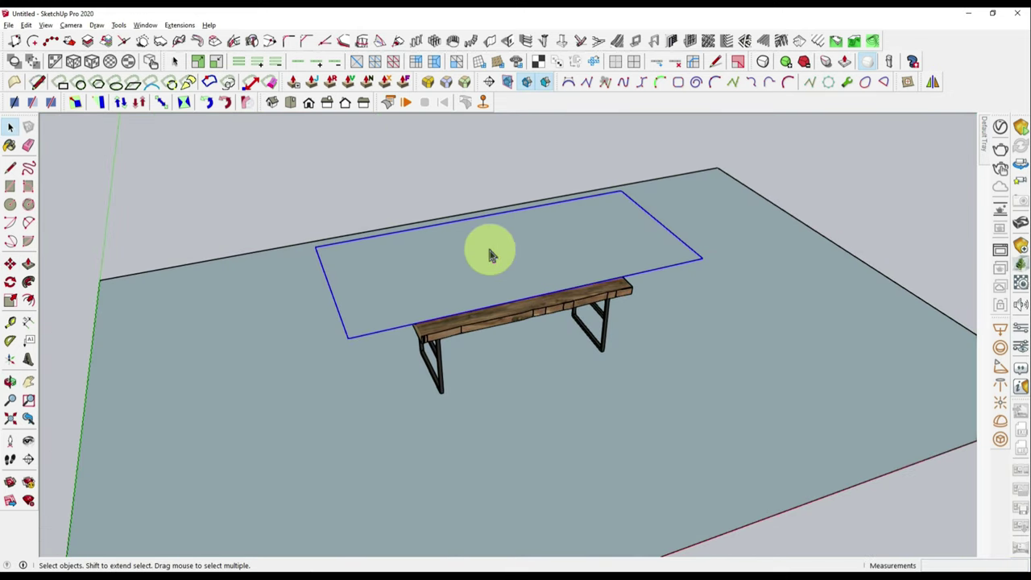
Make the rectangle a ClothWorks cloth and the table a ClothWorks collider.
right_click(479, 231)
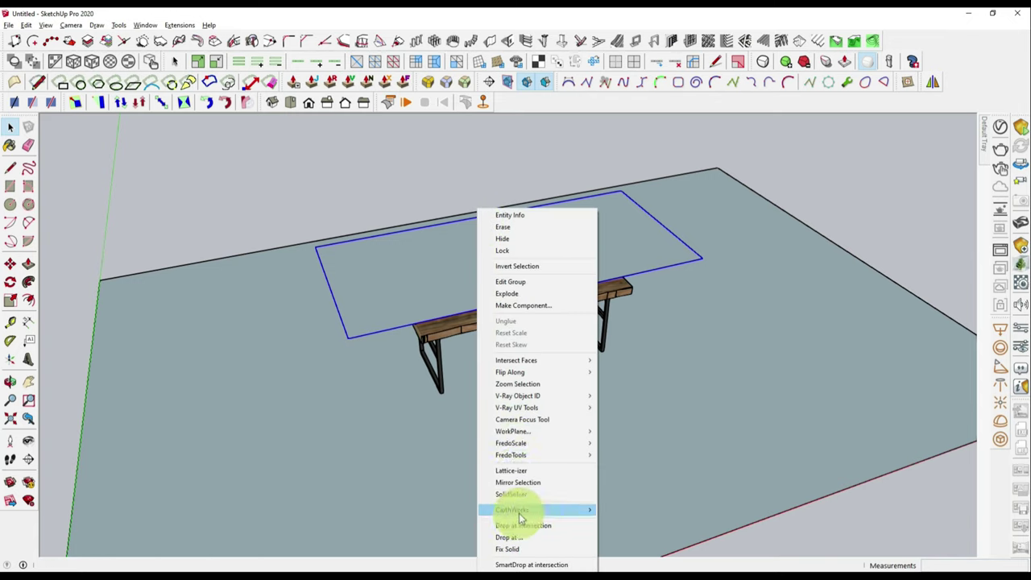
mouse_move(532, 509)
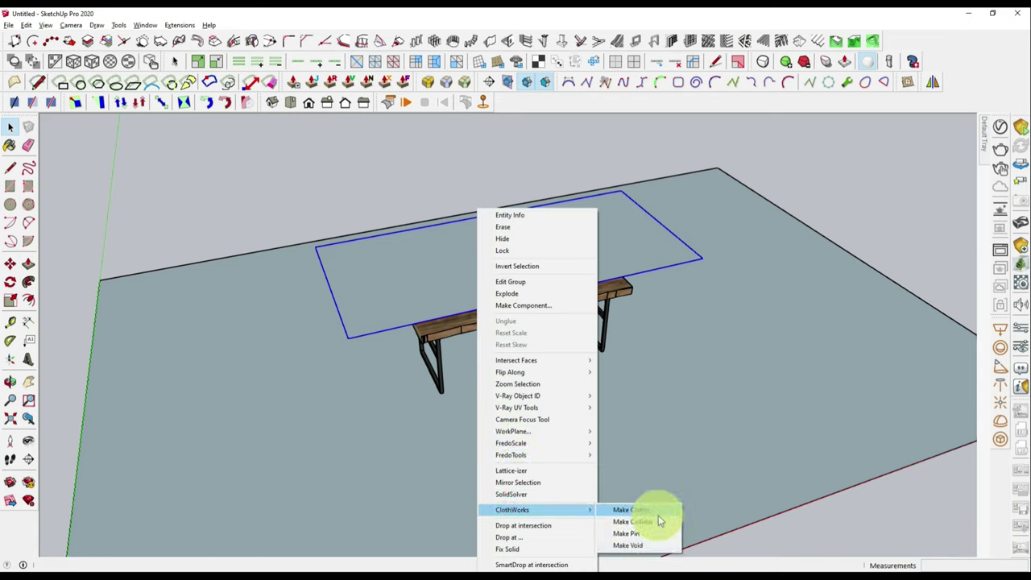
click(642, 511)
mouse_move(542, 408)
middle_down()
mouse_move(506, 322)
mouse_move(512, 274)
middle_up()
right_click(509, 269)
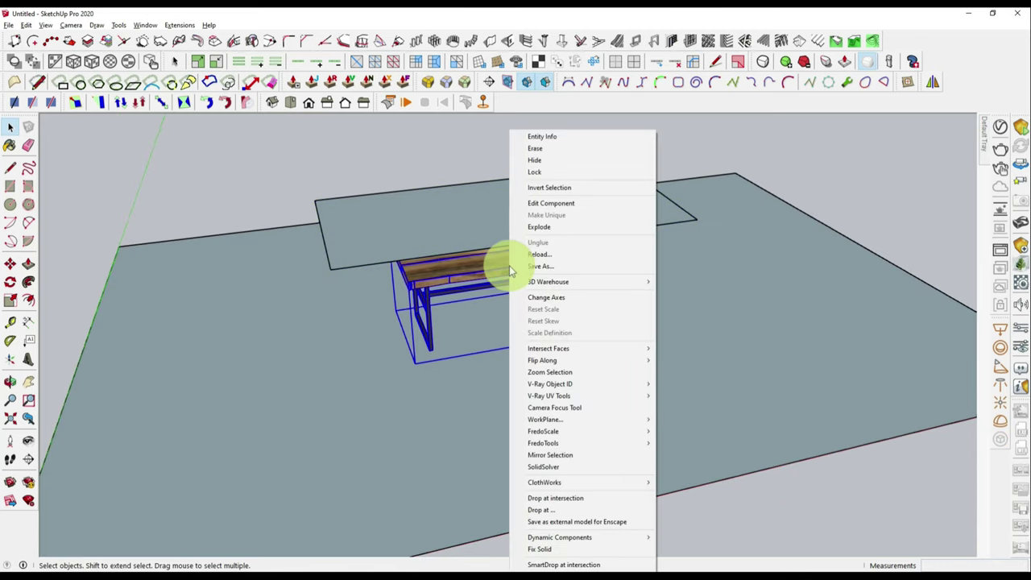
click(562, 483)
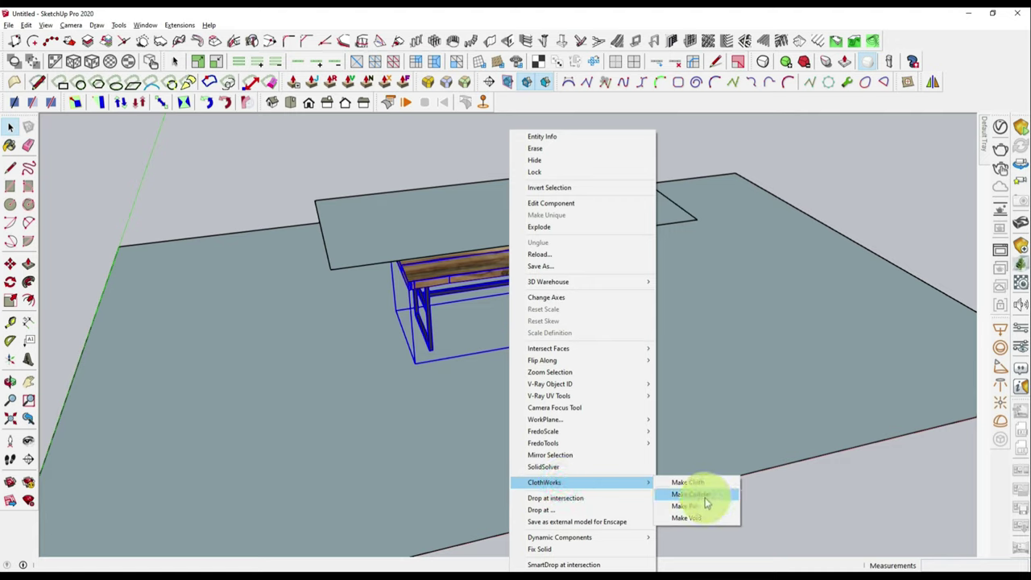
click(703, 496)
Apply an equilateral grid with resolution 4000 to the cloth.
click(475, 227)
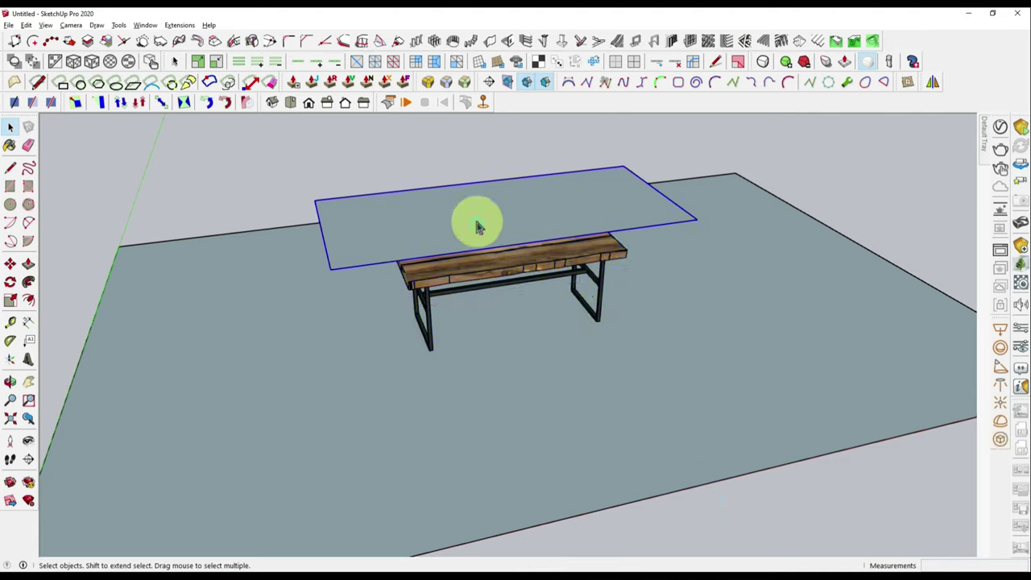
middle_drag(403, 218, 513, 219)
right_click(500, 209)
mouse_move(535, 509)
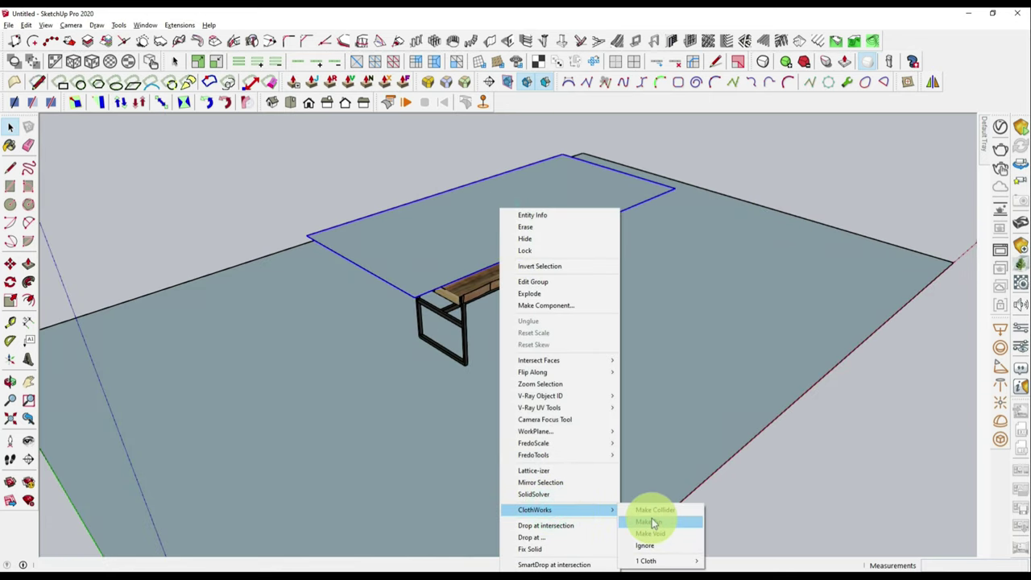
mouse_move(656, 560)
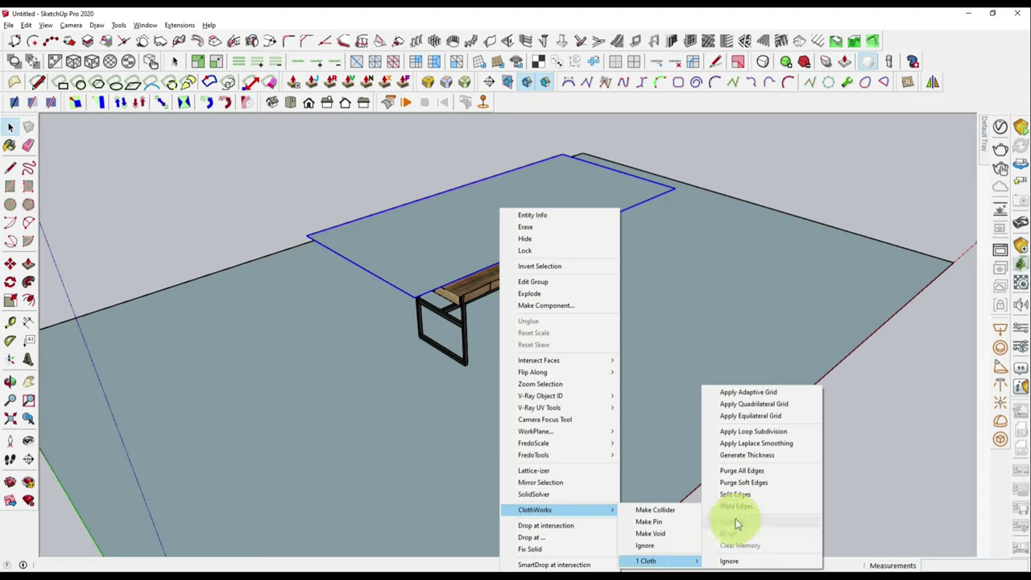
click(742, 417)
click(497, 309)
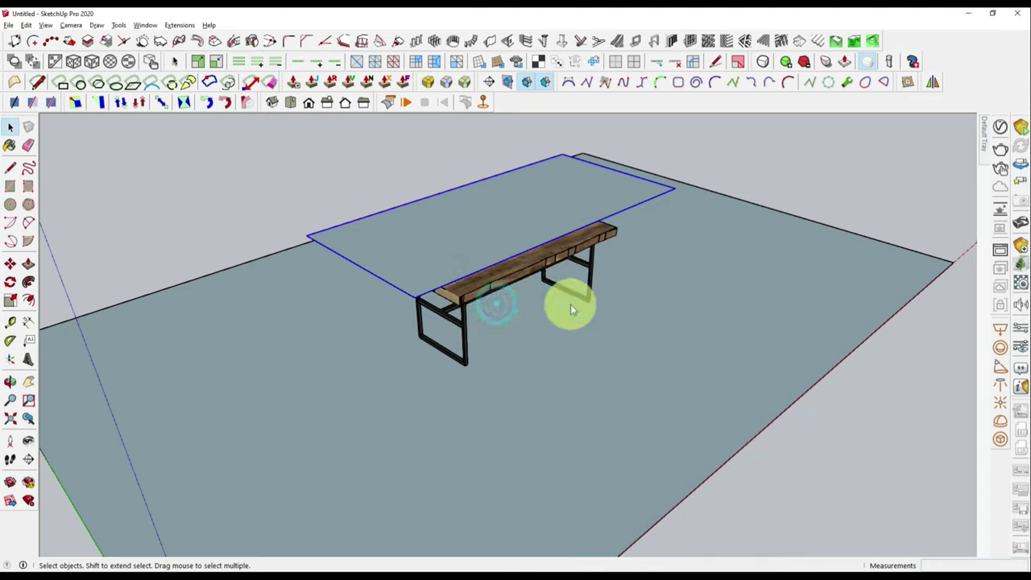
mouse_move(438, 294)
middle_down()
mouse_move(475, 331)
mouse_move(459, 379)
mouse_move(425, 272)
mouse_move(423, 296)
mouse_move(603, 338)
mouse_move(506, 357)
mouse_move(529, 350)
middle_up()
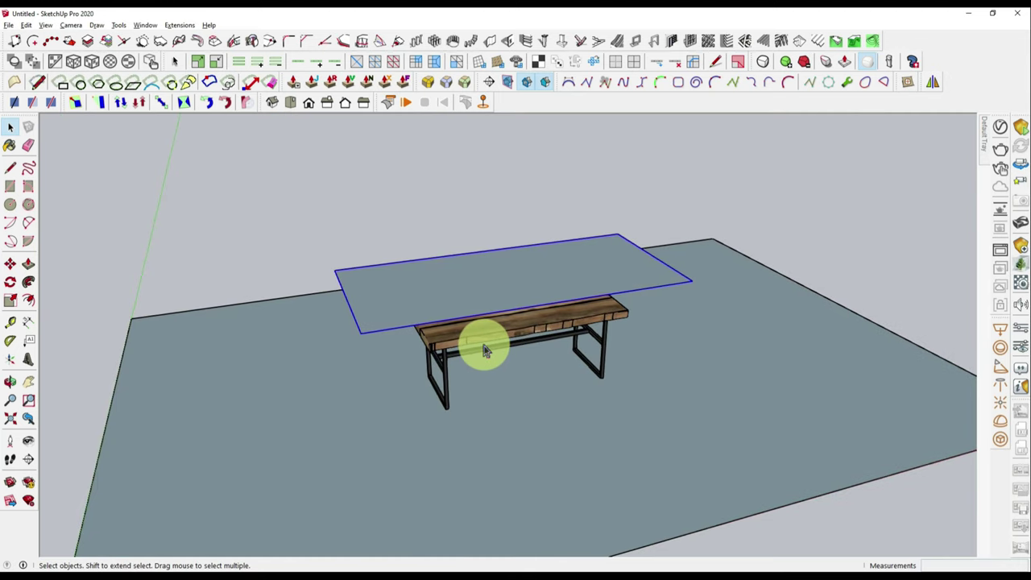
Make the ground plane a ClothWorks collider as well.
right_click(219, 389)
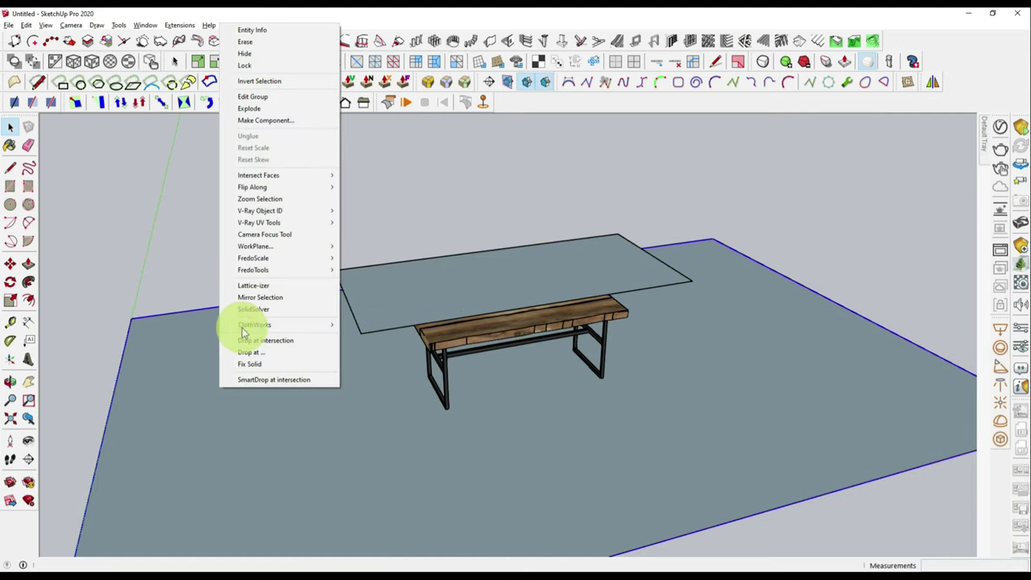
mouse_move(255, 324)
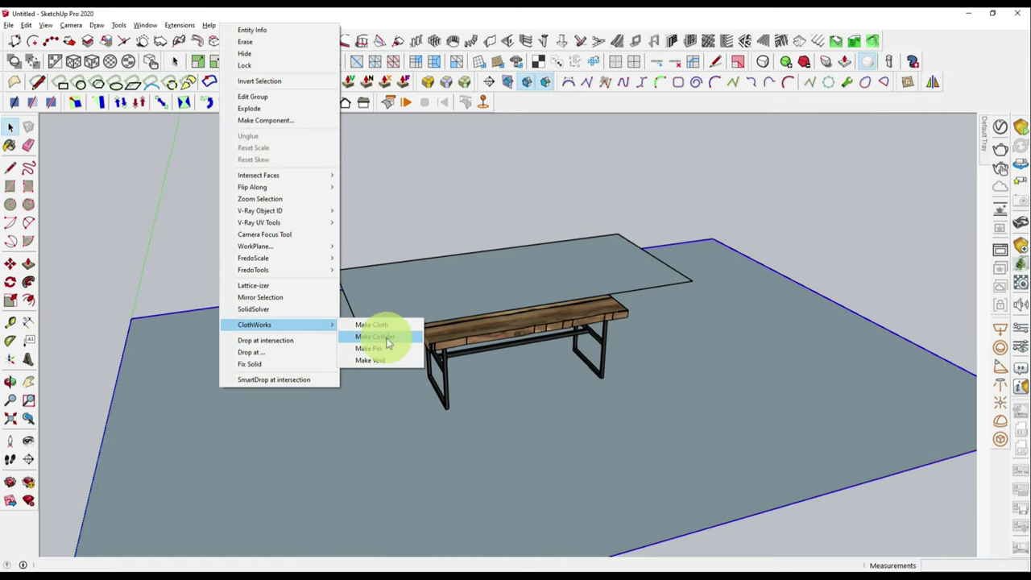
click(387, 338)
middle_drag(418, 294, 414, 117)
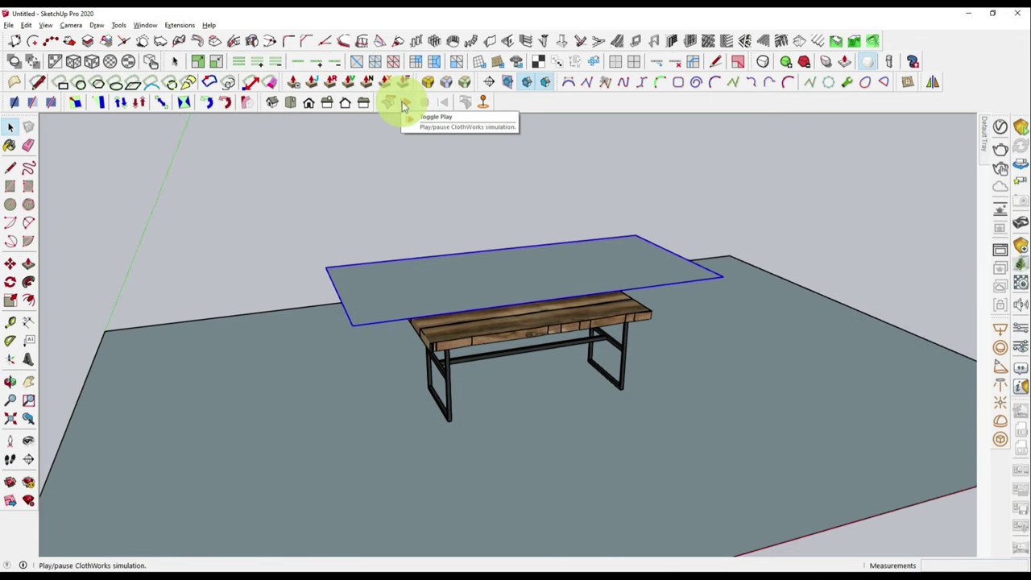
Run the cloth simulation until the sheet drapes over the table, then stop it.
click(405, 104)
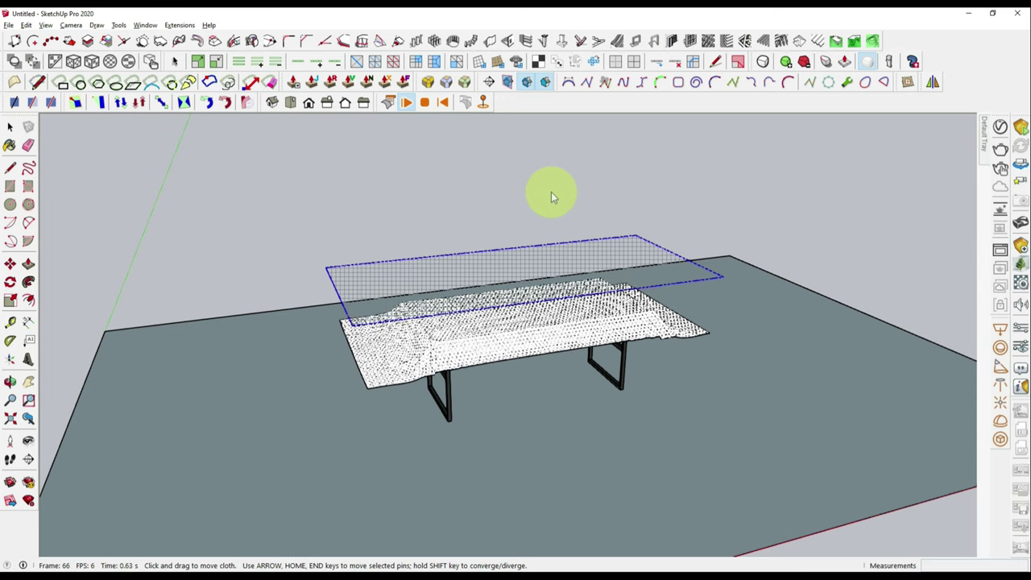
mouse_move(553, 194)
middle_down()
mouse_move(549, 180)
mouse_move(503, 194)
middle_up()
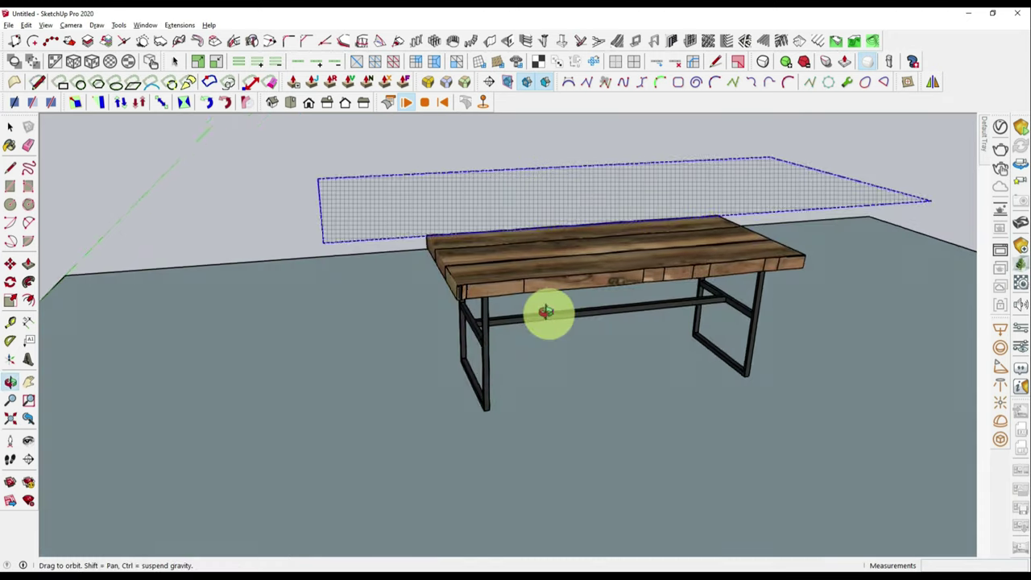
middle_drag(557, 315, 673, 274)
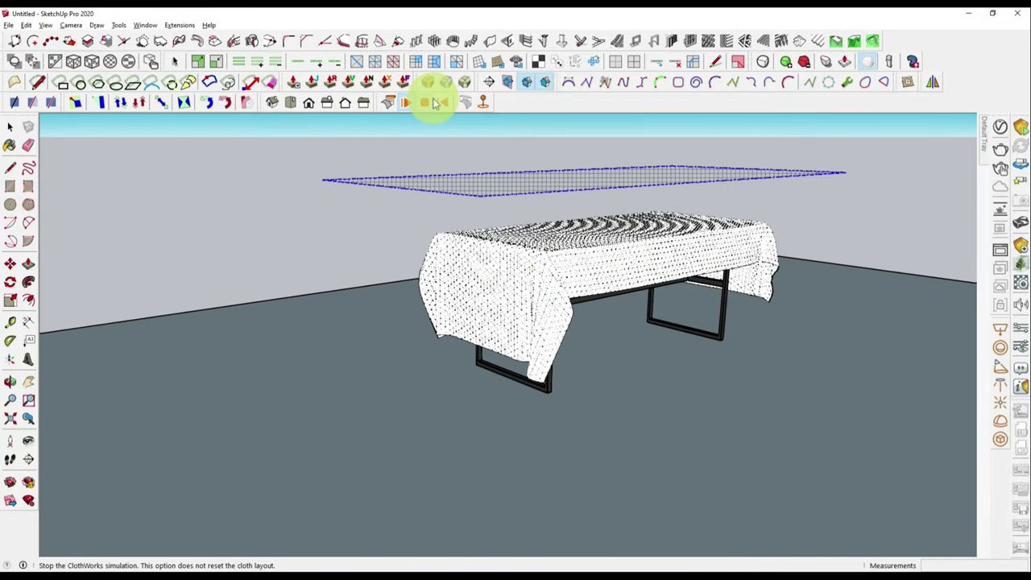
click(424, 110)
mouse_move(644, 341)
middle_down()
mouse_move(159, 336)
mouse_move(427, 357)
mouse_move(428, 297)
mouse_move(483, 437)
mouse_move(467, 373)
mouse_move(493, 370)
middle_up()
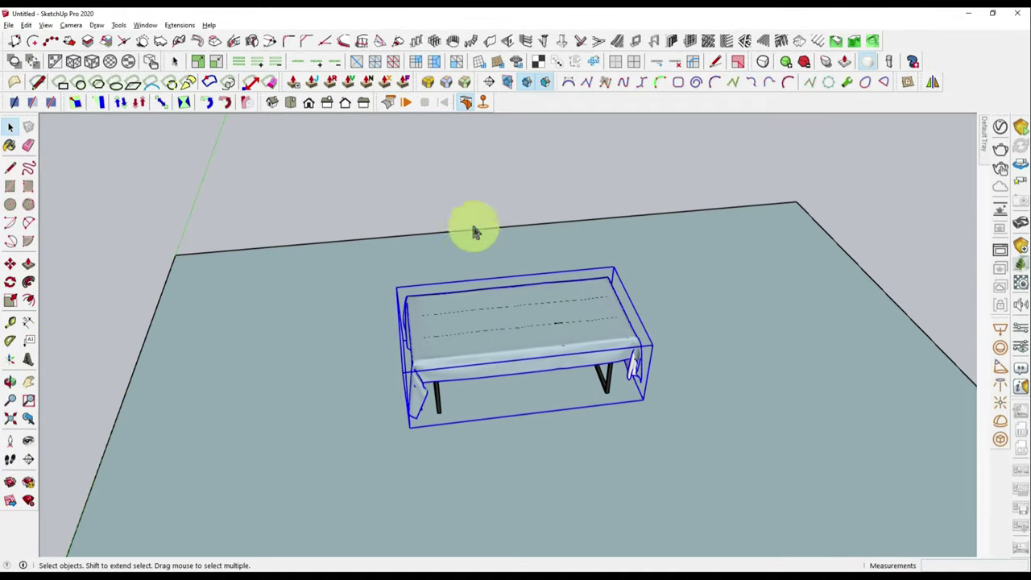
Reset the cloth to flat and paint it with a floral fabric material.
click(465, 104)
scroll(491, 274, up, 3)
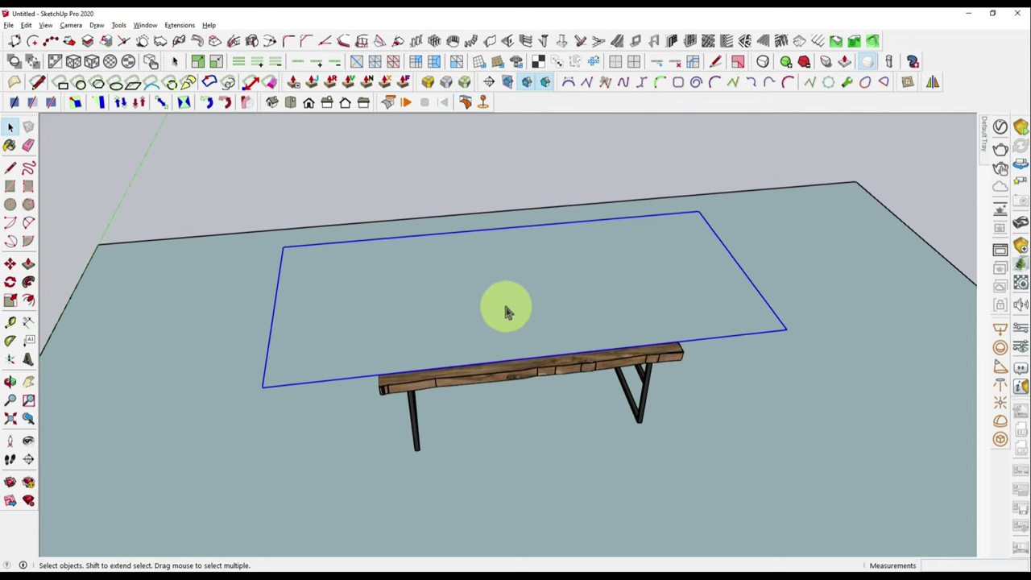
click(987, 125)
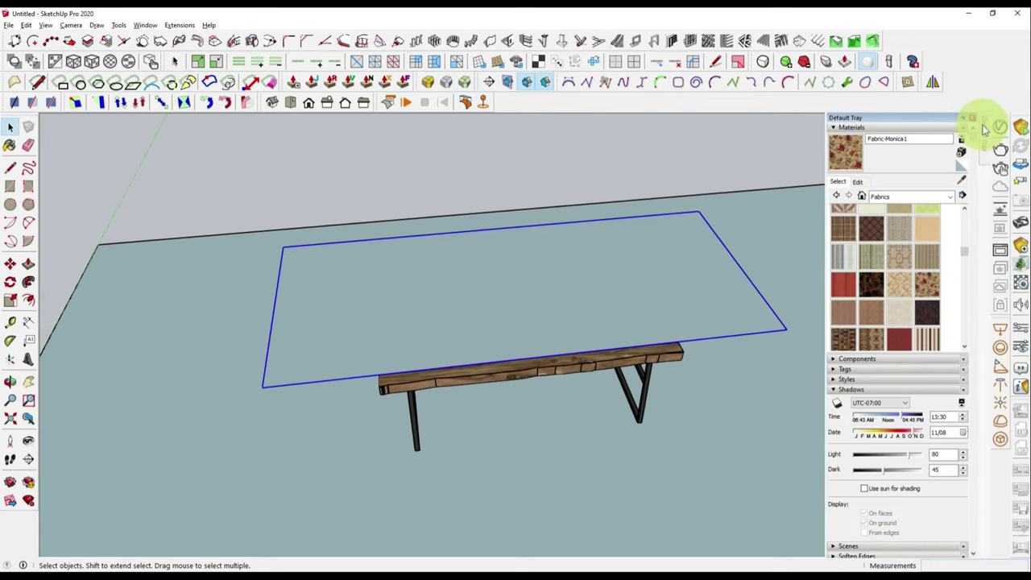
click(844, 152)
click(532, 255)
Drape the floral cloth over the table and orbit around to inspect it.
mouse_move(531, 255)
middle_down()
mouse_move(428, 349)
mouse_move(561, 276)
mouse_move(681, 294)
mouse_move(493, 293)
middle_up()
middle_drag(467, 379, 471, 262)
click(464, 103)
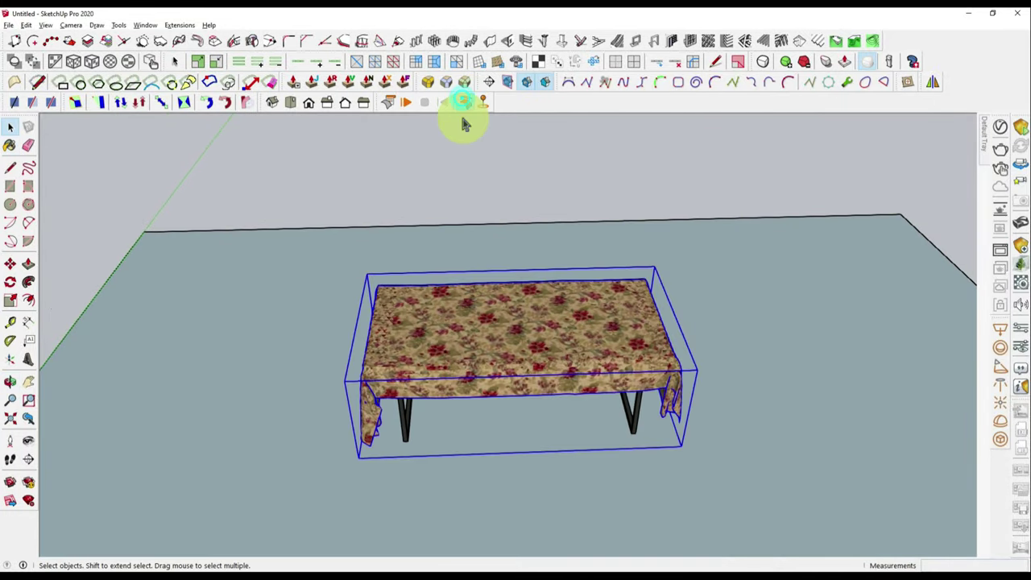
mouse_move(545, 281)
middle_down()
mouse_move(752, 143)
mouse_move(773, 145)
middle_up()
scroll(524, 348, up, 5)
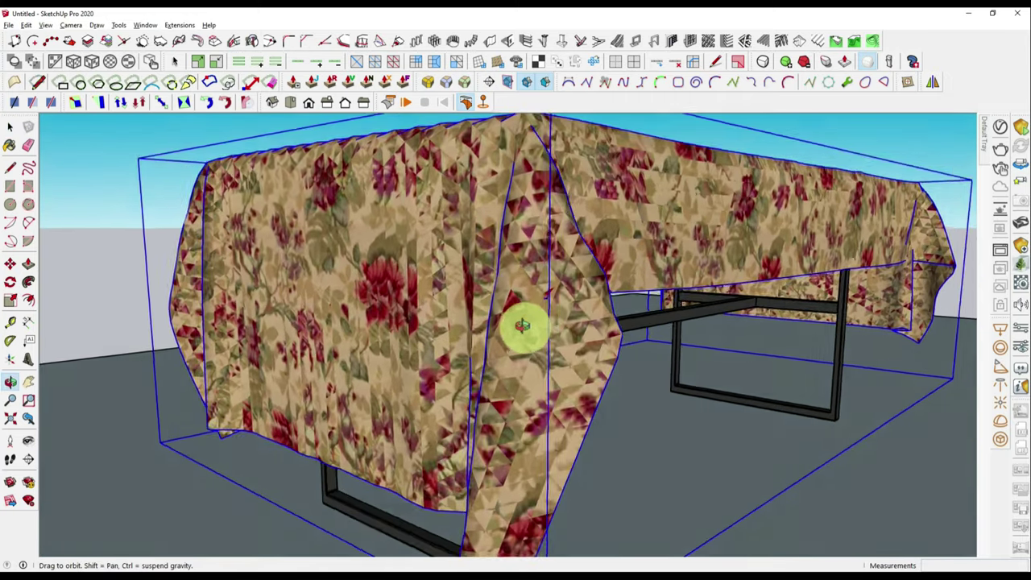
mouse_move(524, 327)
middle_down()
mouse_move(582, 265)
mouse_move(629, 264)
mouse_move(639, 307)
middle_up()
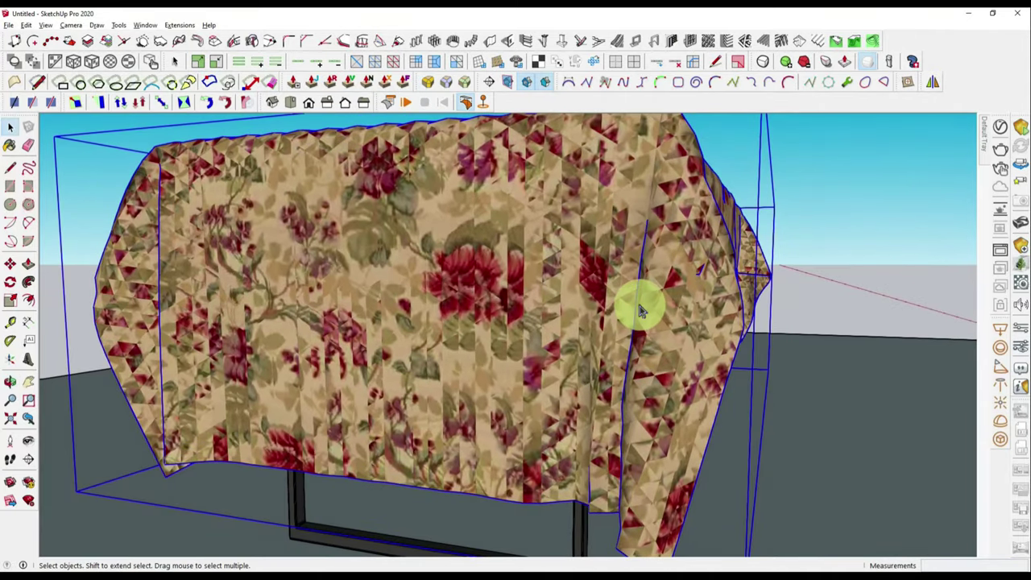
middle_drag(318, 294, 534, 361)
scroll(454, 352, up, 3)
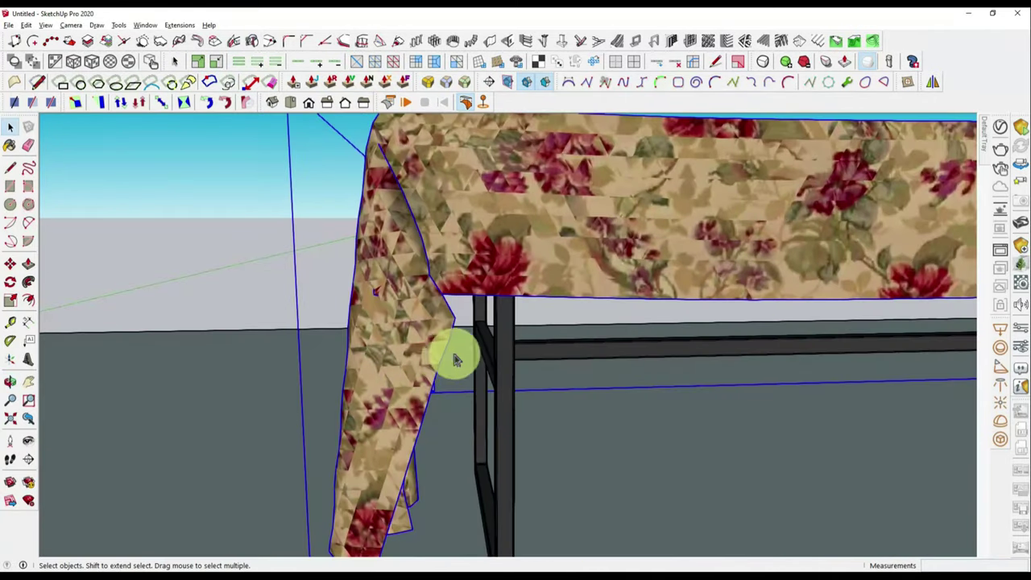
mouse_move(454, 352)
middle_down()
mouse_move(421, 391)
mouse_move(590, 337)
mouse_move(228, 338)
mouse_move(244, 302)
mouse_move(409, 328)
mouse_move(529, 368)
middle_up()
scroll(409, 329, down, 5)
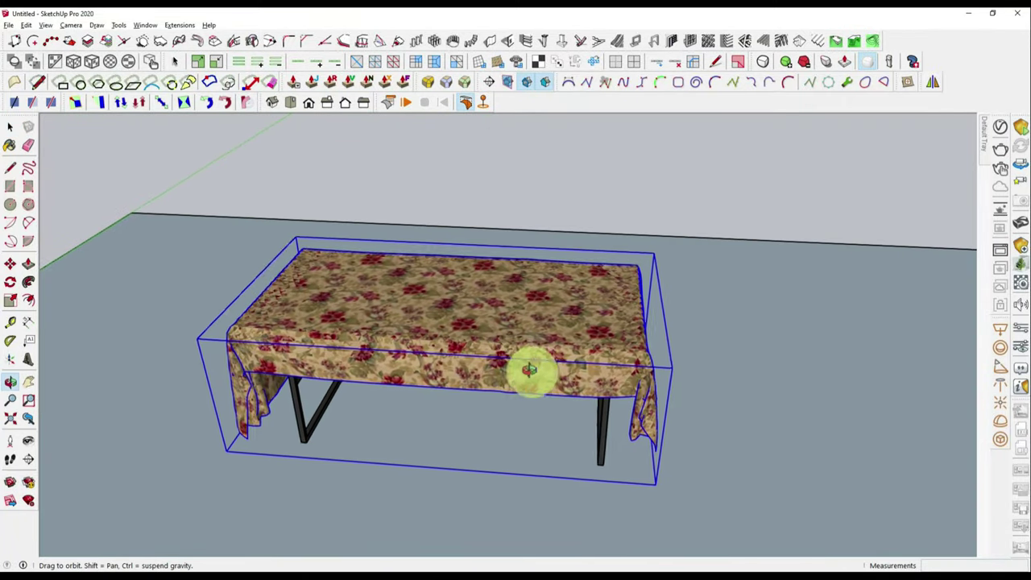
scroll(529, 368, up, 2)
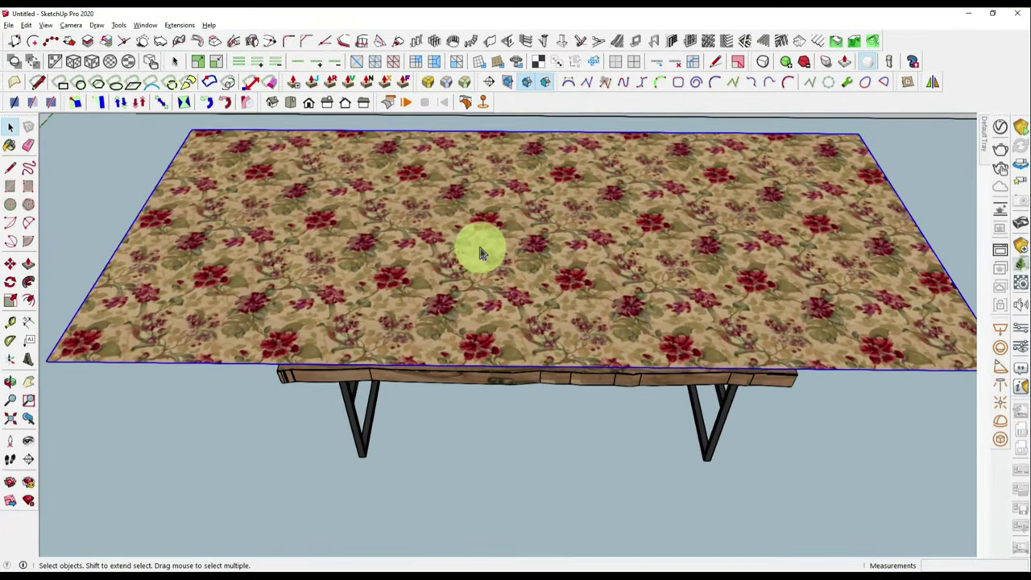
Re-project the floral texture on the sheet with Tri-Planar Projection (World).
scroll(481, 253, down, 2)
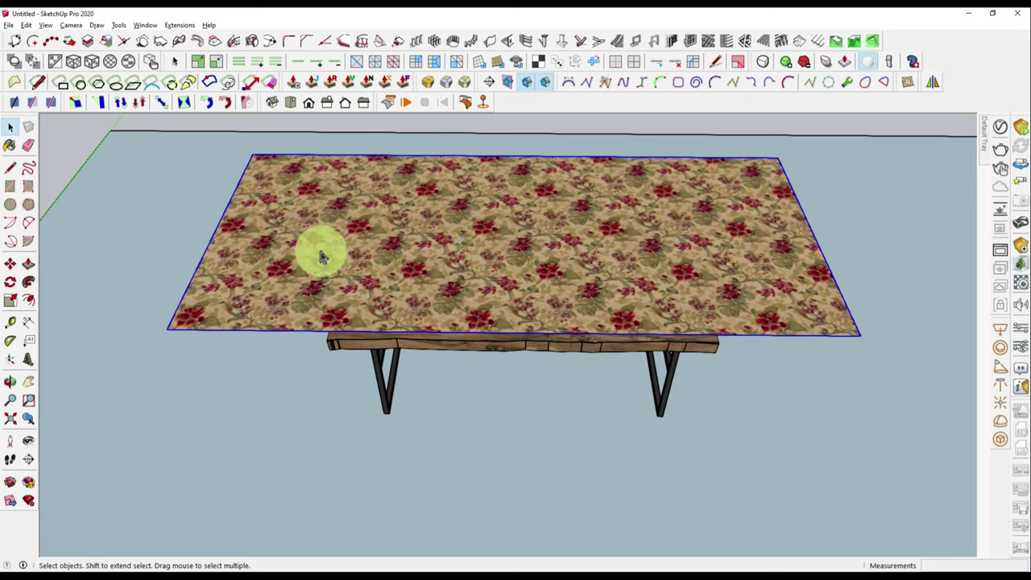
click(75, 71)
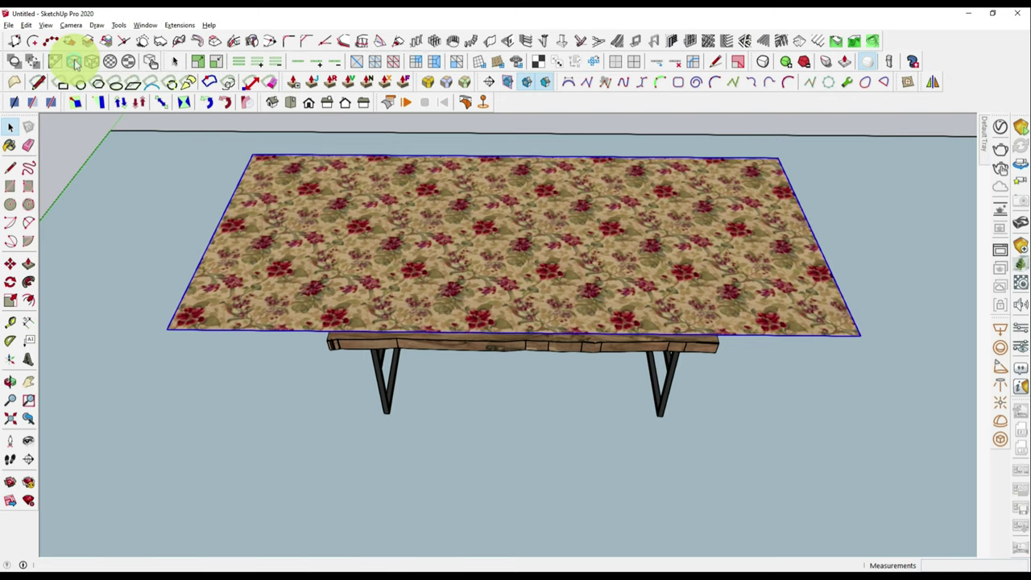
click(584, 273)
Drape the cloth over the table again and inspect it from several angles.
scroll(579, 272, down, 3)
middle_drag(575, 271, 593, 230)
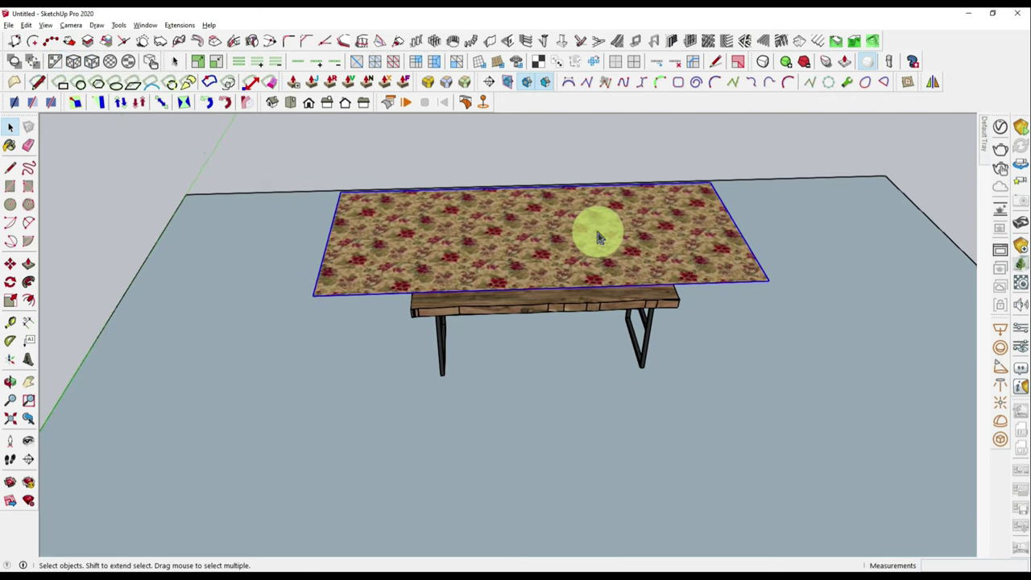
click(465, 105)
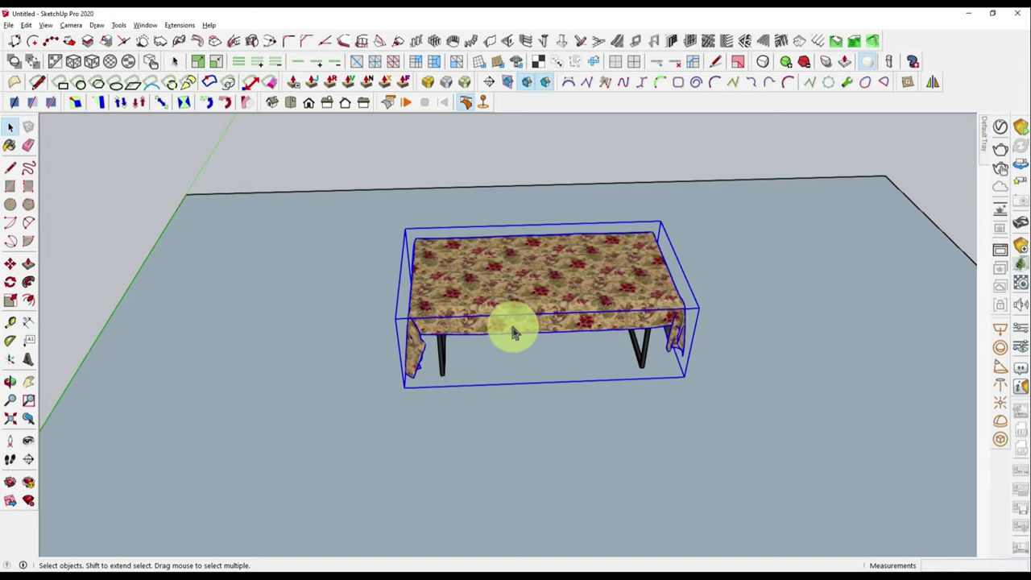
middle_drag(514, 332, 534, 242)
scroll(448, 311, up, 3)
scroll(421, 329, up, 3)
mouse_move(421, 330)
middle_down()
mouse_move(649, 302)
mouse_move(794, 306)
mouse_move(529, 295)
mouse_move(455, 313)
mouse_move(284, 315)
mouse_move(103, 336)
mouse_move(469, 330)
mouse_move(265, 336)
mouse_move(394, 347)
mouse_move(201, 348)
mouse_move(410, 346)
mouse_move(237, 341)
mouse_move(575, 311)
middle_up()
scroll(575, 311, down, 3)
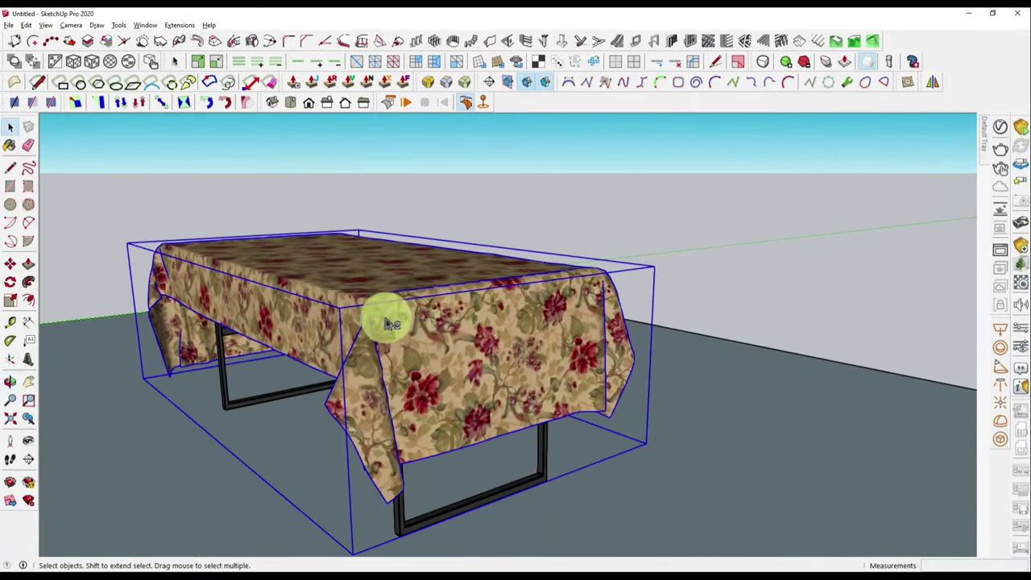
mouse_move(390, 323)
middle_down()
mouse_move(743, 392)
mouse_move(553, 362)
mouse_move(851, 317)
mouse_move(617, 339)
mouse_move(600, 376)
mouse_move(596, 346)
middle_up()
mouse_move(375, 103)
mouse_down()
mouse_move(310, 150)
mouse_move(278, 158)
mouse_up()
click(247, 156)
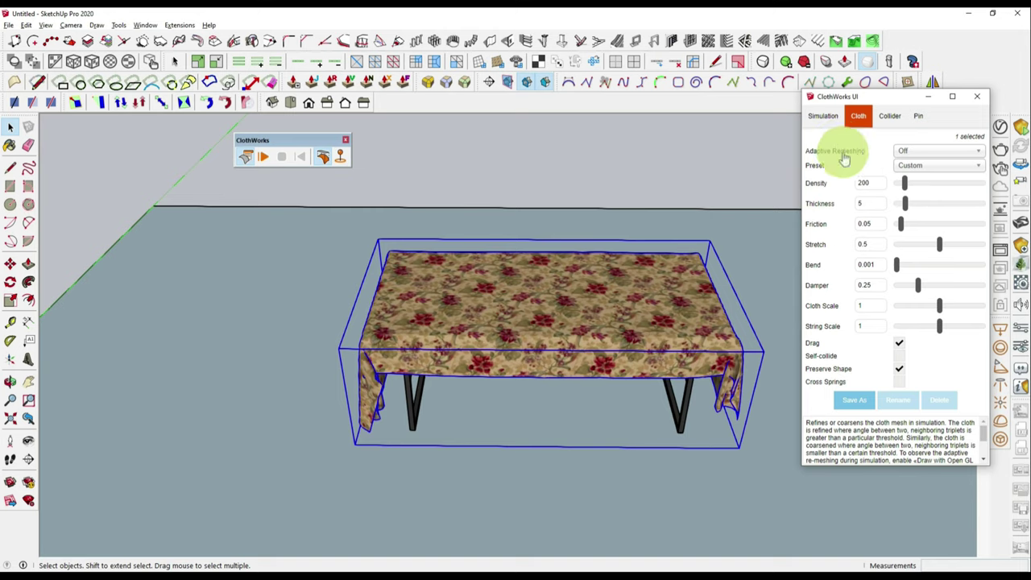
click(823, 117)
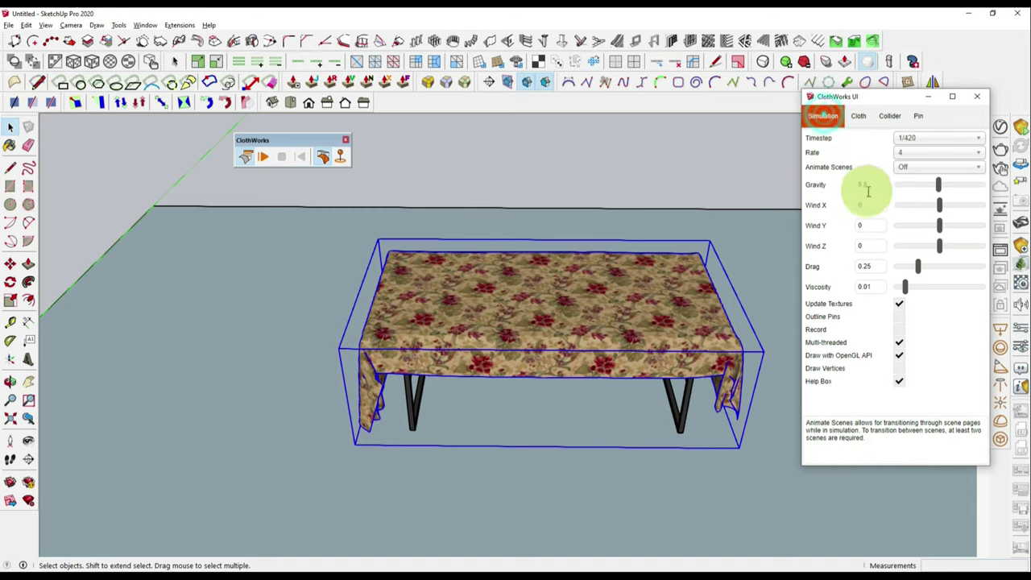
double_click(870, 186)
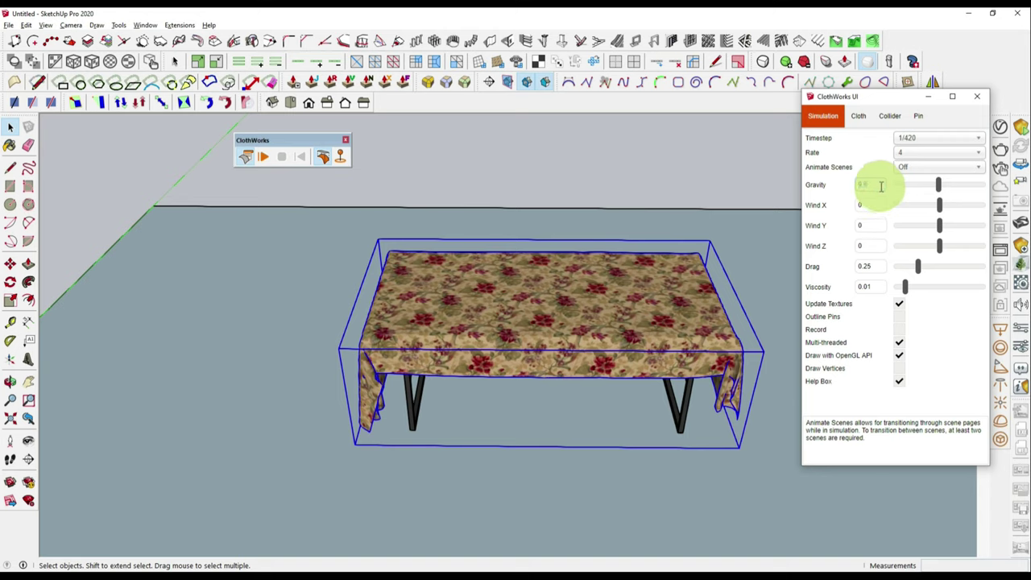
click(858, 116)
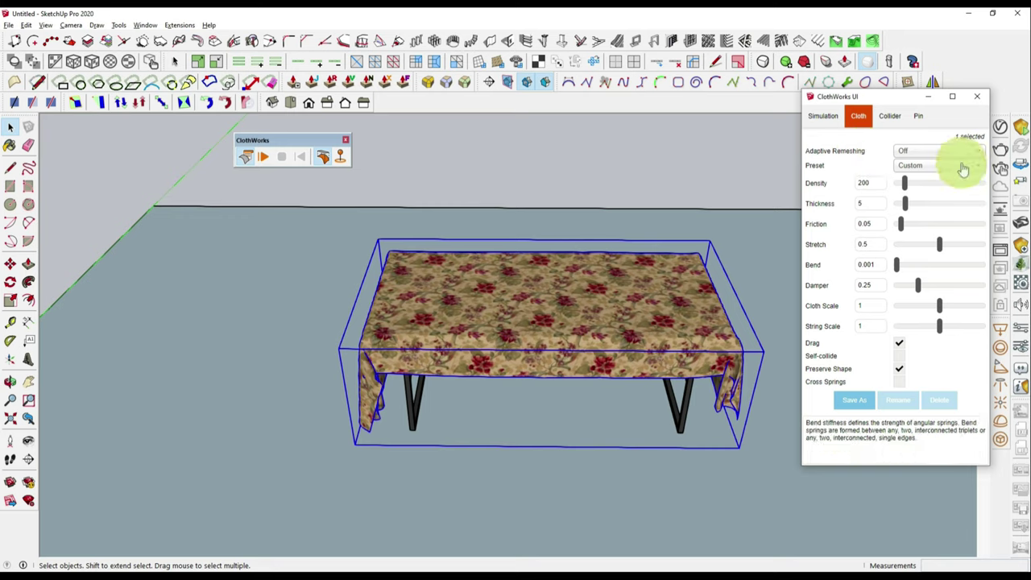
click(976, 99)
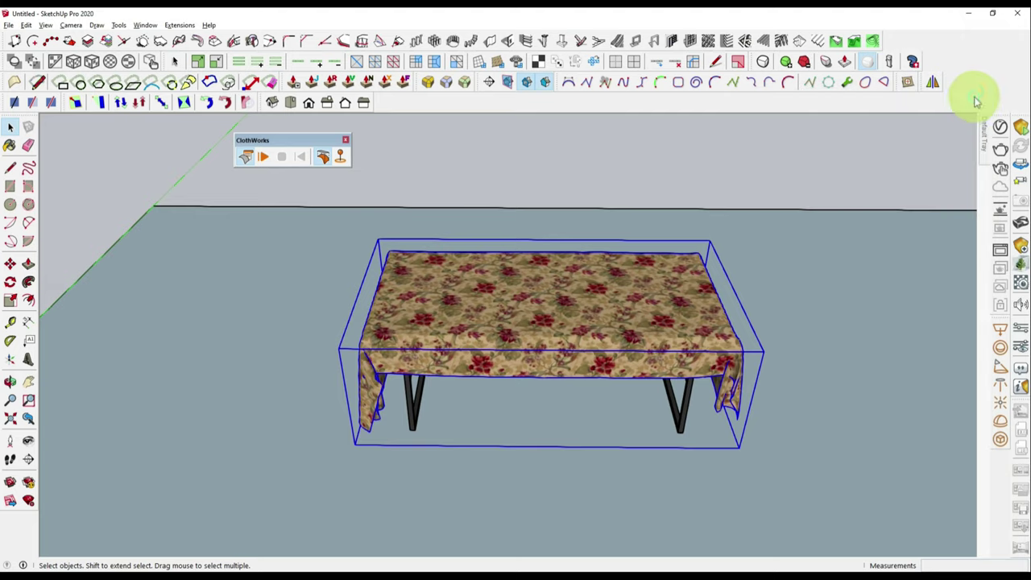